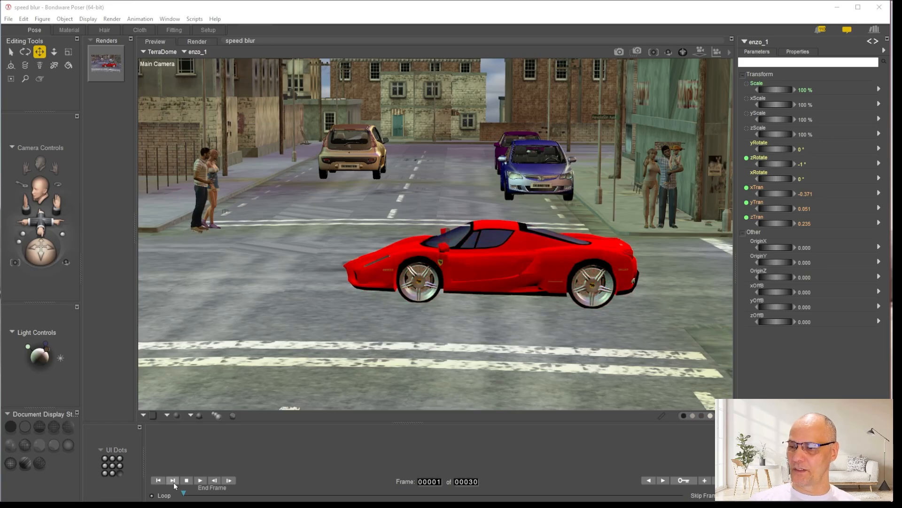
# Step: Advance the animation to frame 3 and bring the Hierarchy window into view over the scene
pyautogui.click(230, 481)
pyautogui.click(230, 481)
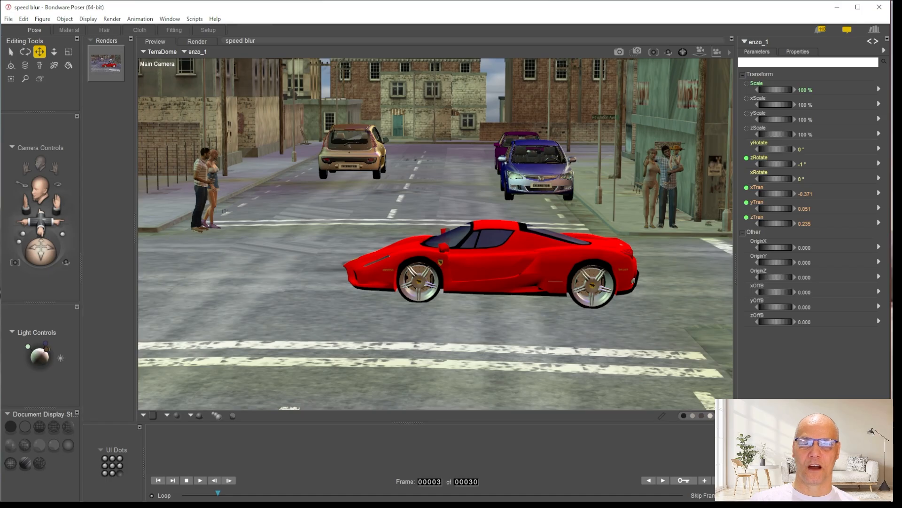
pyautogui.moveTo(901, 29); pyautogui.dragTo(582, 42)
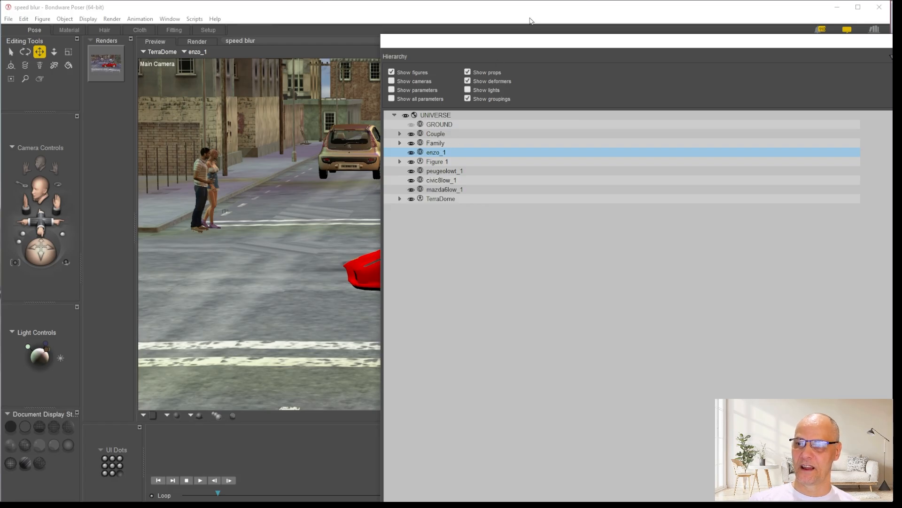
pyautogui.moveTo(551, 44); pyautogui.dragTo(800, 44)
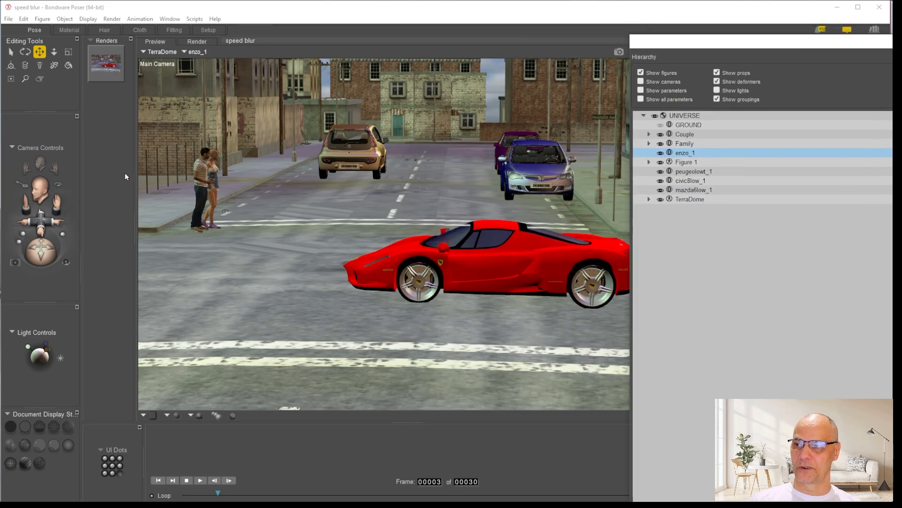
pyautogui.moveTo(808, 40); pyautogui.dragTo(523, 301)
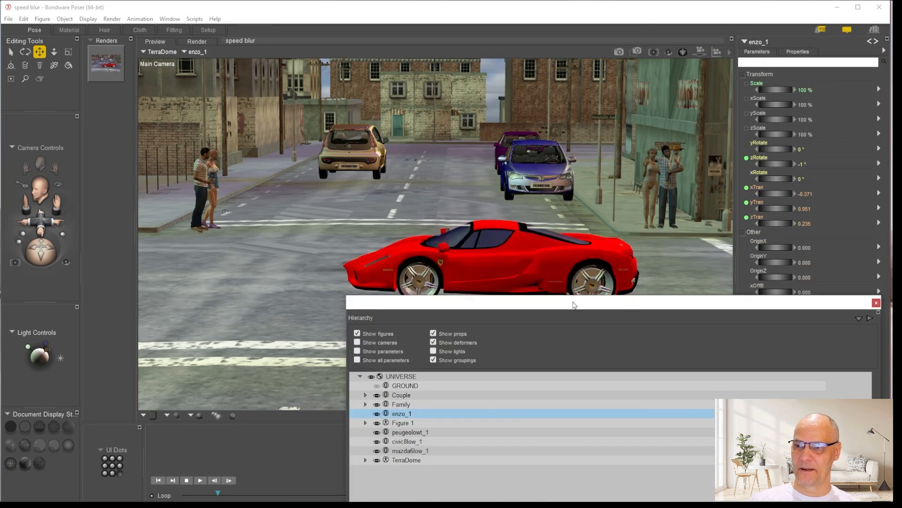
pyautogui.moveTo(554, 306); pyautogui.dragTo(678, 109)
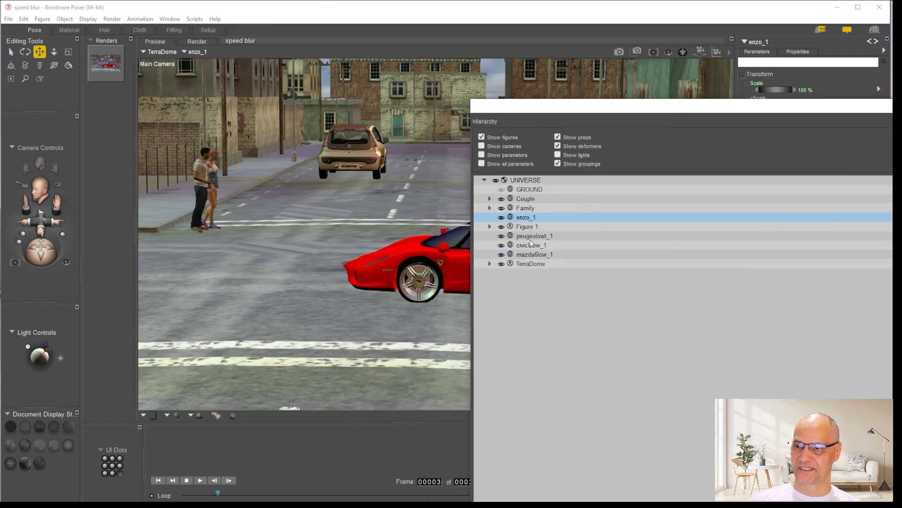
# Step: Rename Figure 1 as Car in the scene hierarchy
pyautogui.click(529, 228)
pyautogui.click(530, 229)
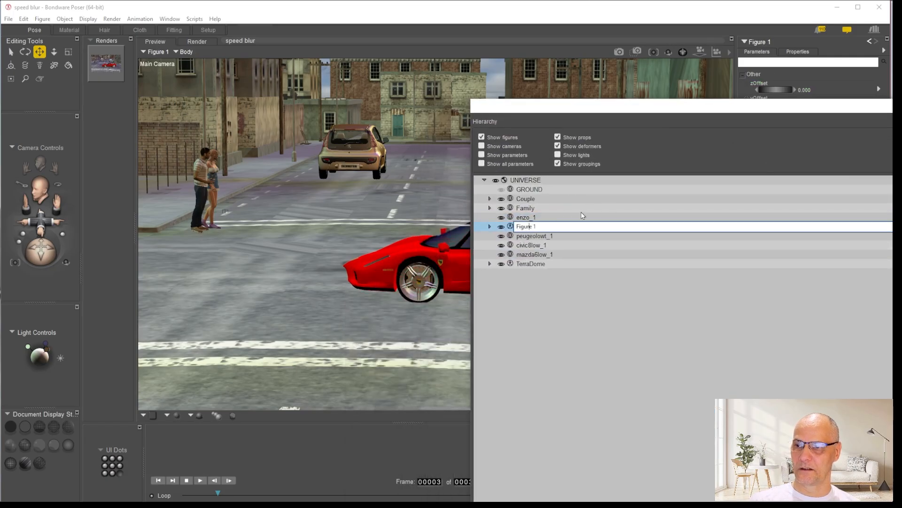
pyautogui.write('Car')
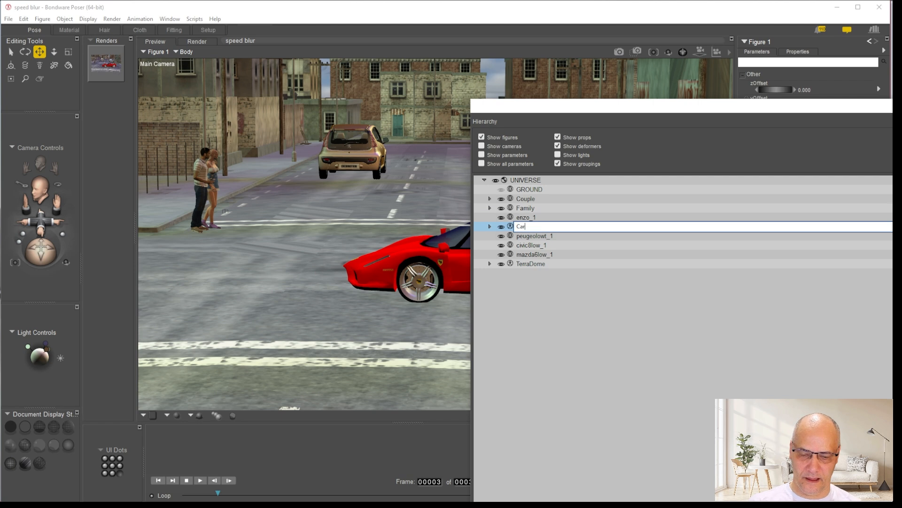
pyautogui.press('Return')
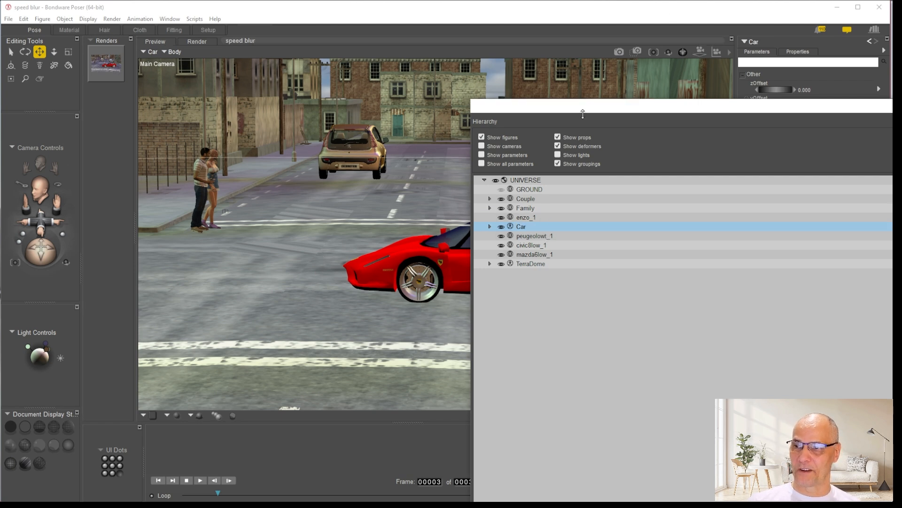
# Step: Create a new grouping in the scene and name it Everything
pyautogui.moveTo(596, 108); pyautogui.dragTo(802, 109)
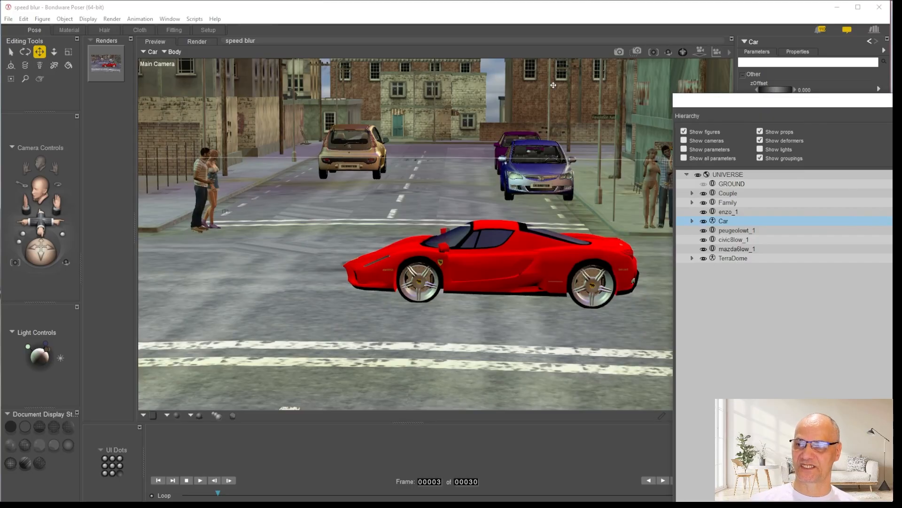
pyautogui.click(732, 193)
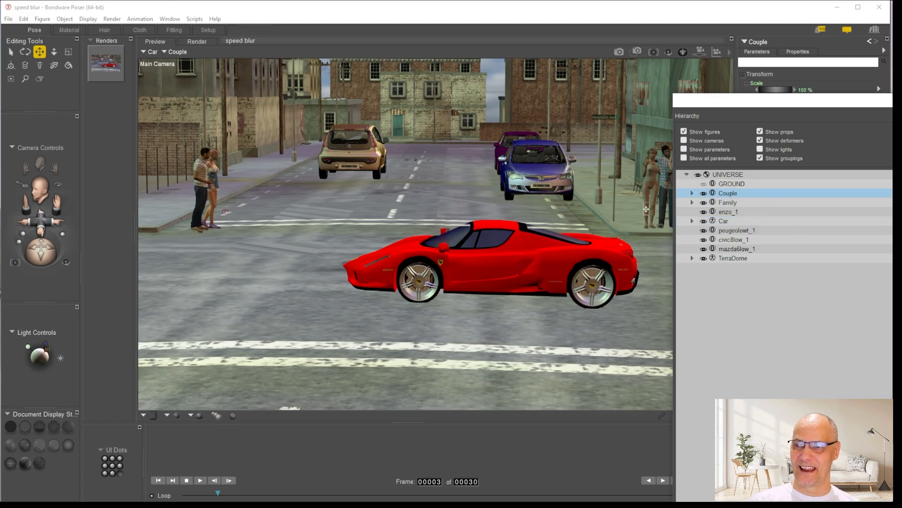
pyautogui.click(65, 19)
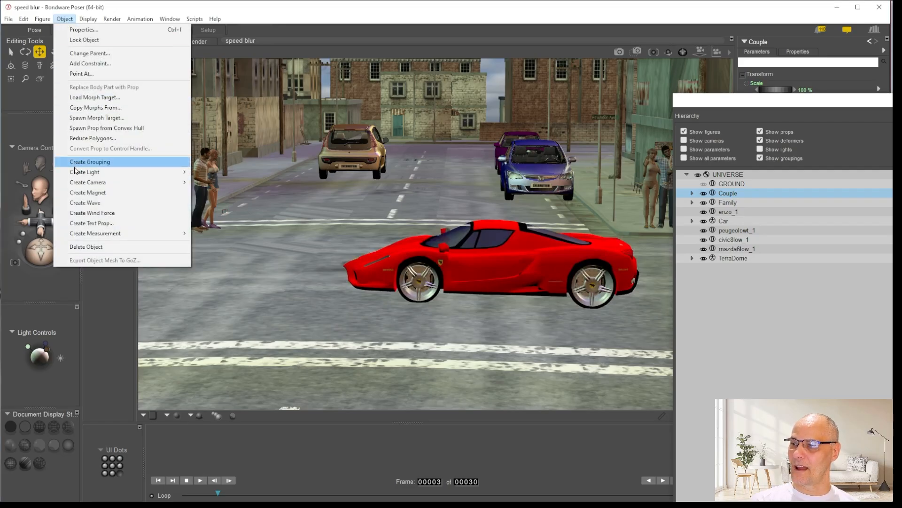
pyautogui.click(97, 163)
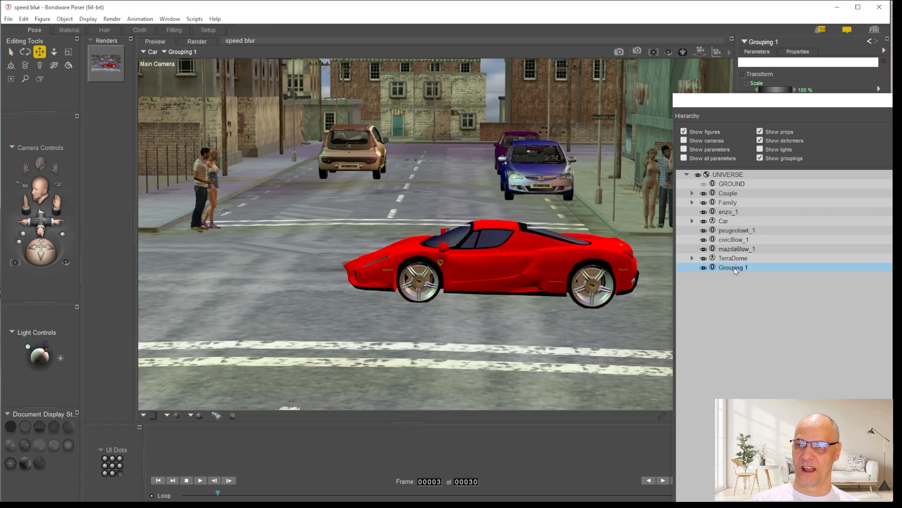
pyautogui.doubleClick(734, 269)
pyautogui.moveTo(760, 264); pyautogui.dragTo(703, 260)
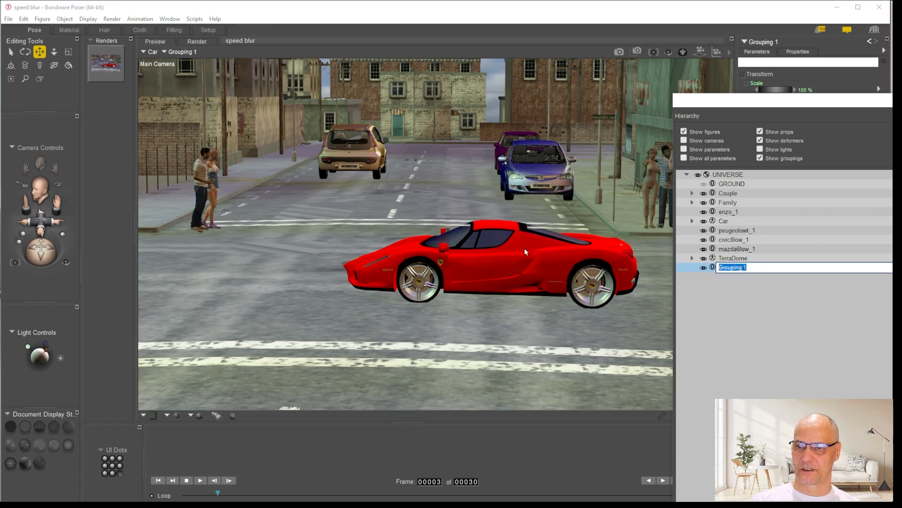
pyautogui.write('Everything')
pyautogui.press('Return')
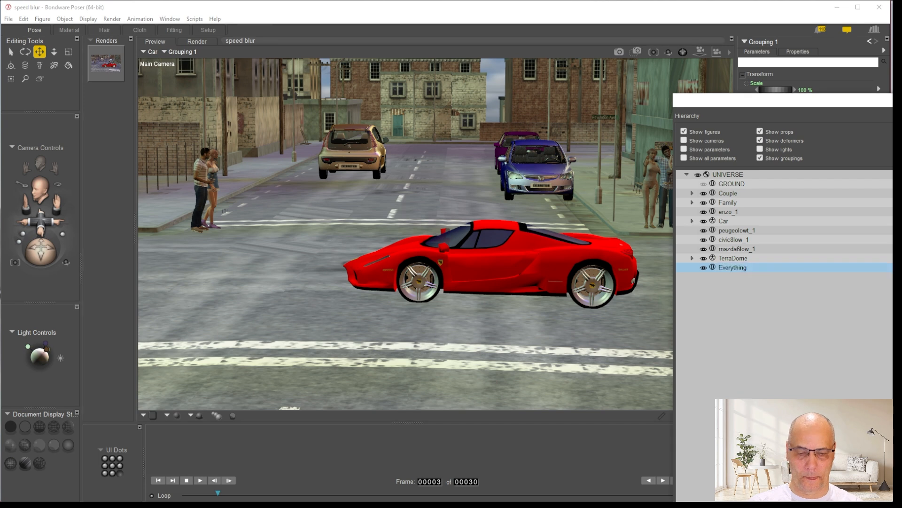
# Step: Parent all items from Couple through TerraDome, except enzo_1, to the Everything grouping and move the Hierarchy window out of the way
pyautogui.moveTo(780, 105); pyautogui.dragTo(520, 90)
pyautogui.click(477, 180)
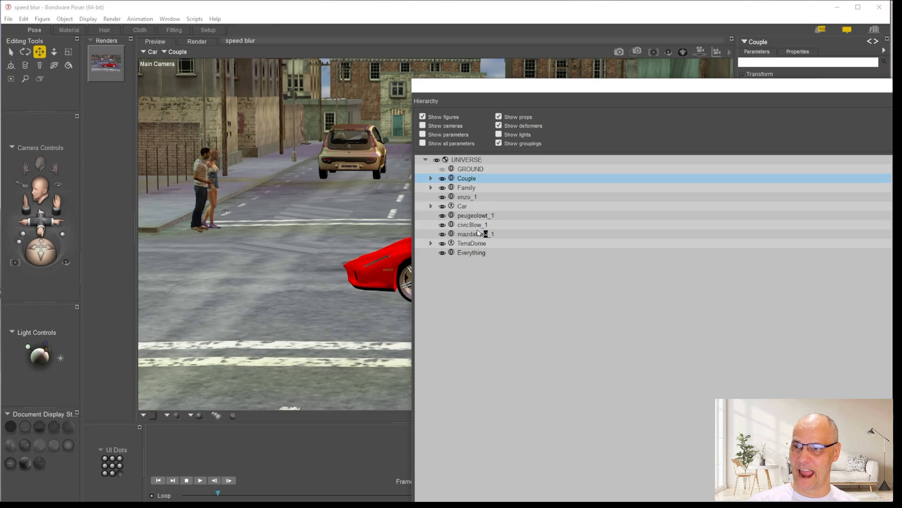
pyautogui.keyDown('shift'); pyautogui.click(479, 243); pyautogui.keyUp('shift')
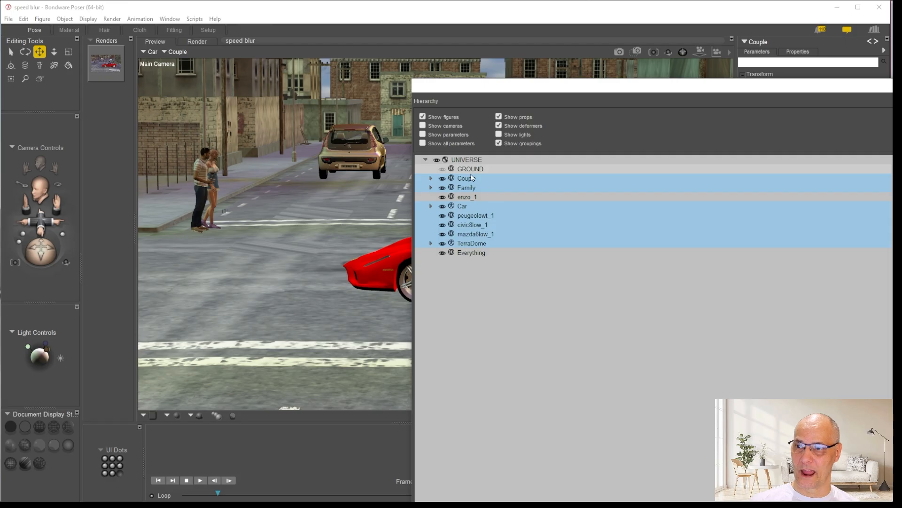
pyautogui.moveTo(471, 179); pyautogui.dragTo(478, 254)
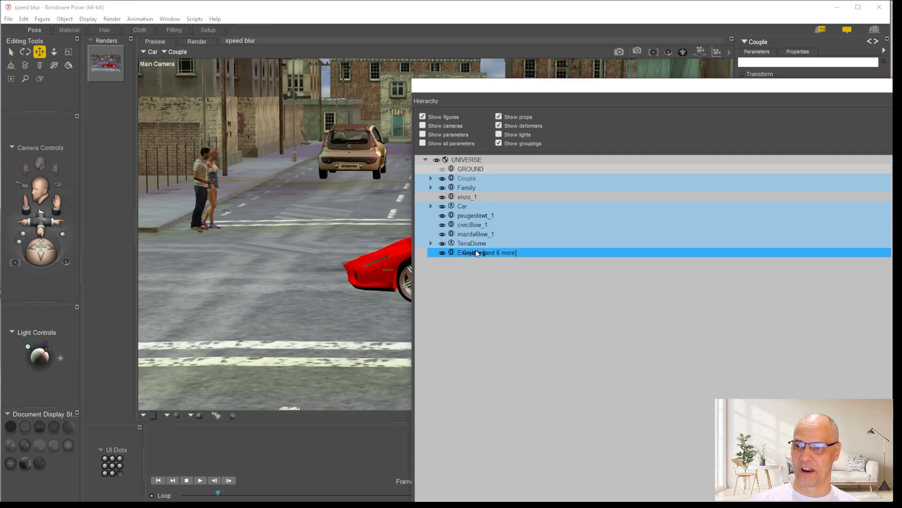
pyautogui.moveTo(476, 253); pyautogui.dragTo(476, 252)
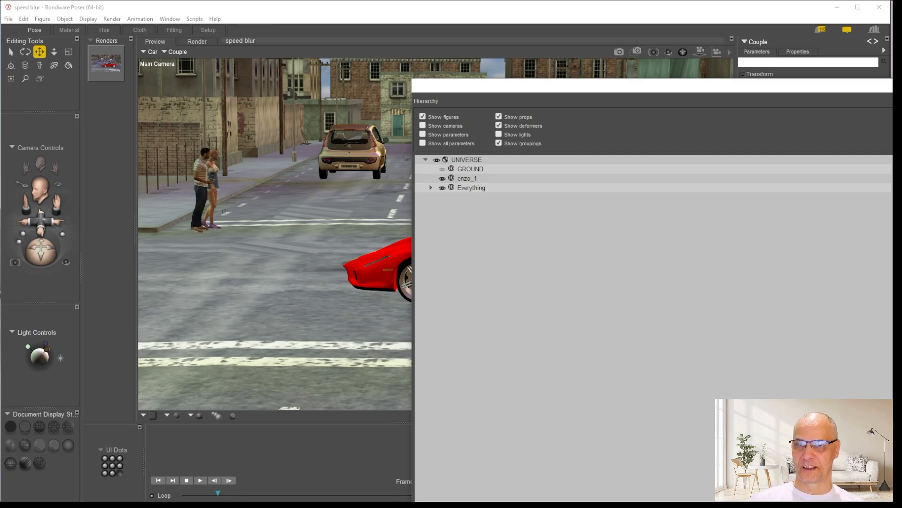
pyautogui.moveTo(776, 83); pyautogui.dragTo(901, 19)
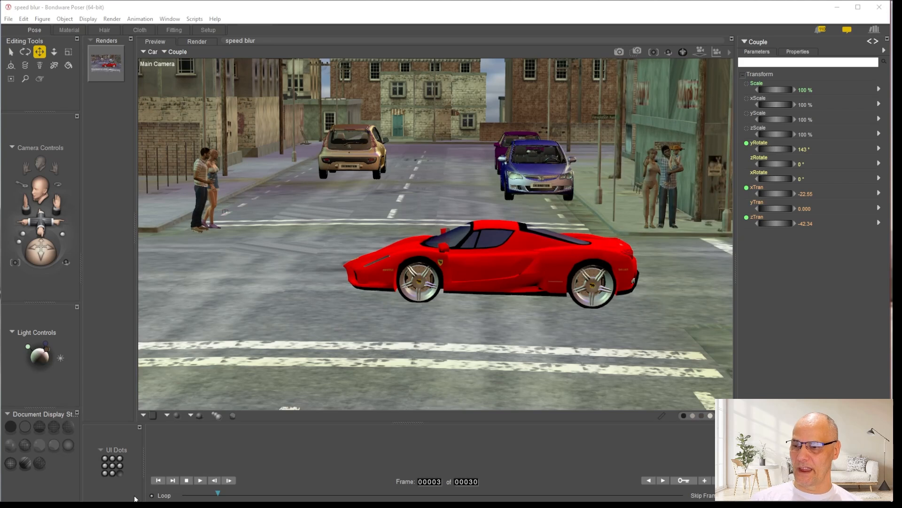
# Step: Select the Everything grouping and shift it along X to an xTran of about 5.14 at frame 3
pyautogui.click(179, 51)
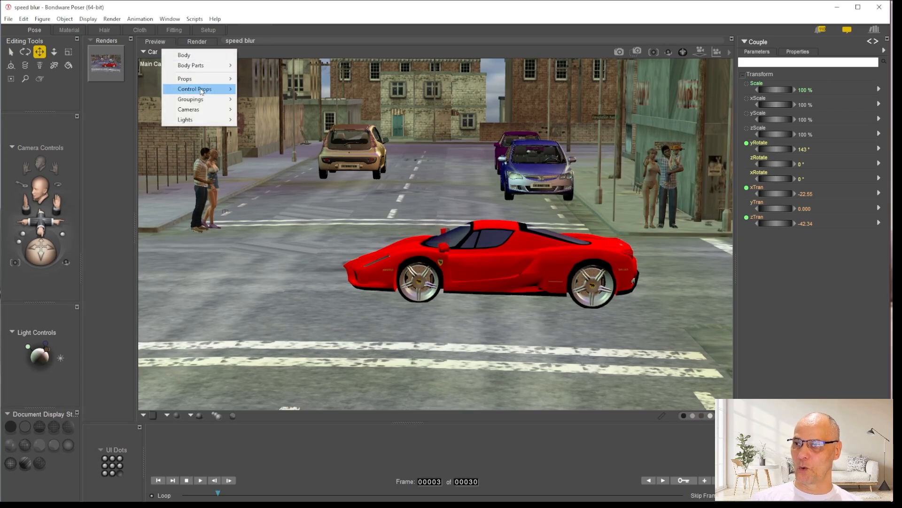
pyautogui.click(303, 51)
pyautogui.click(176, 53)
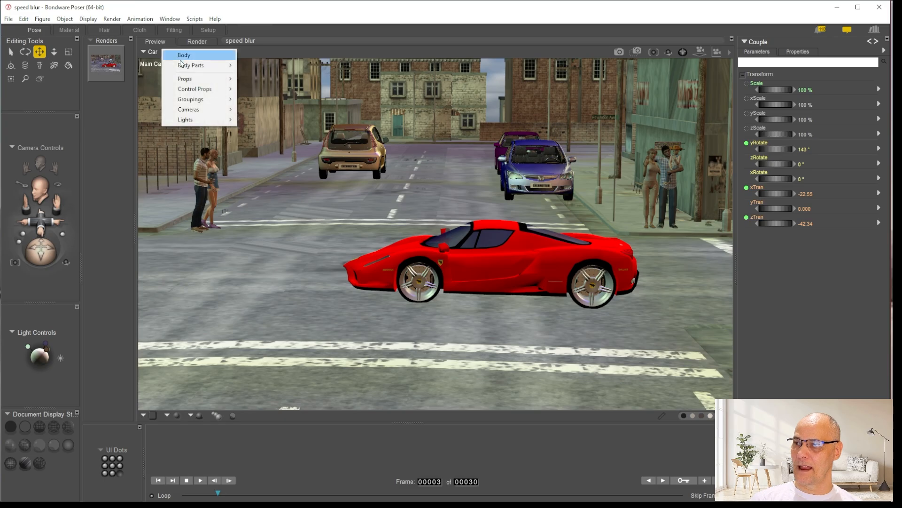
pyautogui.moveTo(191, 101)
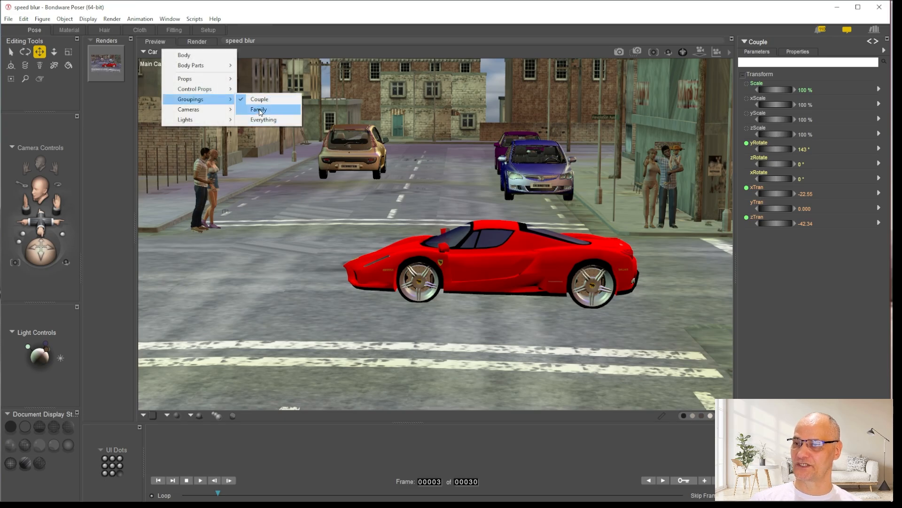
pyautogui.click(261, 119)
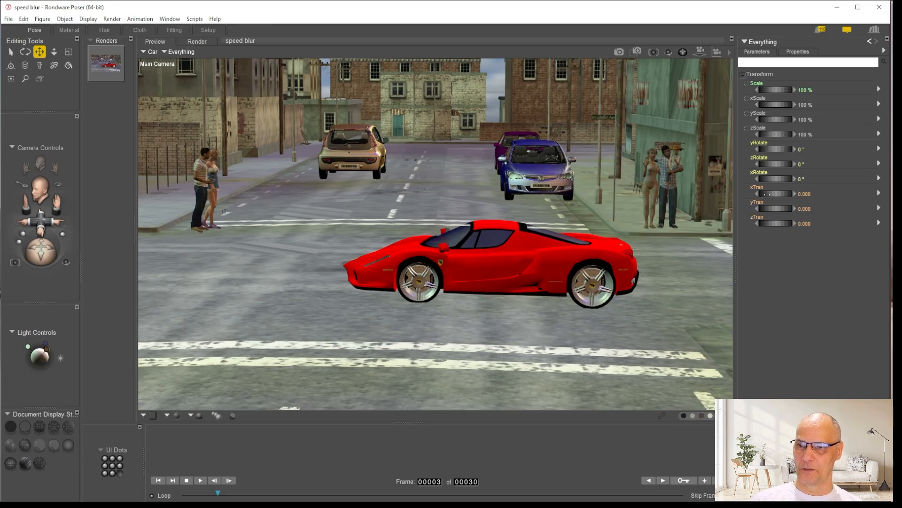
pyautogui.moveTo(776, 194); pyautogui.dragTo(853, 194)
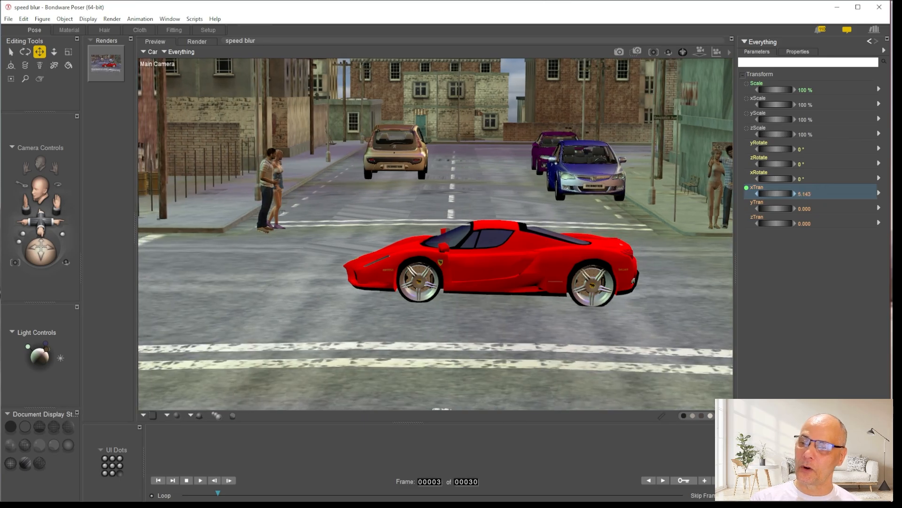
# Step: Go back to frame 2, enable Motion Blur in the SuperFly render settings and render the scene
pyautogui.click(215, 481)
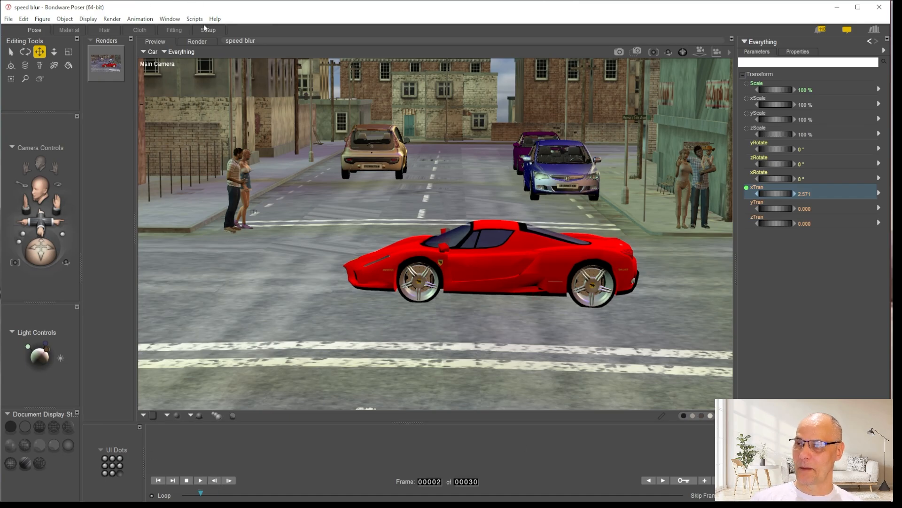
pyautogui.click(729, 52)
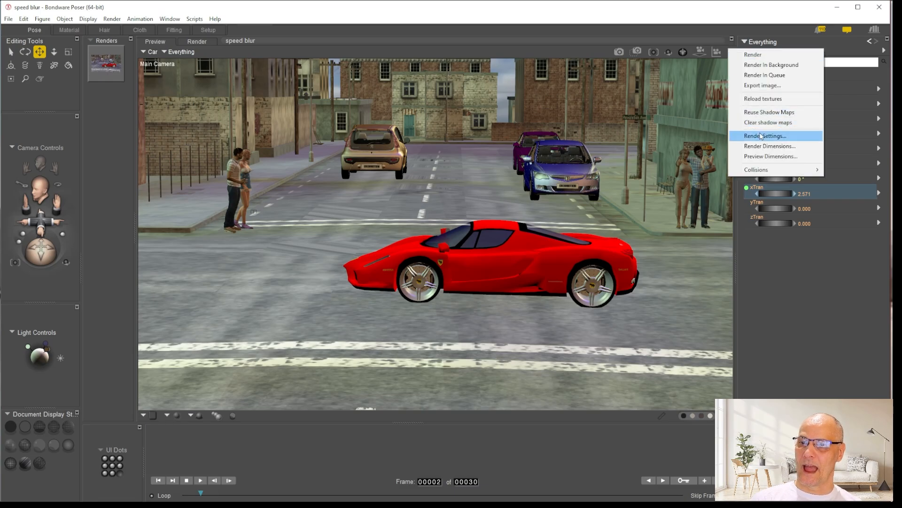
pyautogui.click(764, 136)
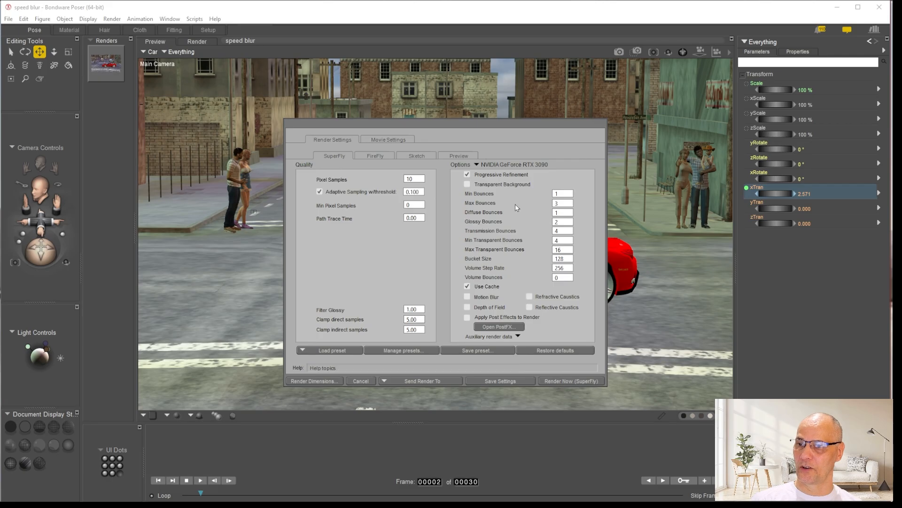
pyautogui.click(480, 298)
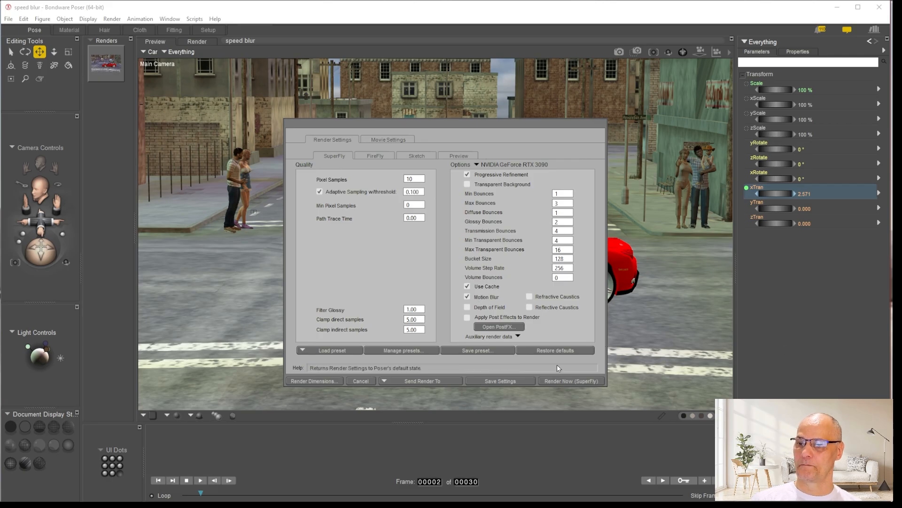
pyautogui.click(563, 380)
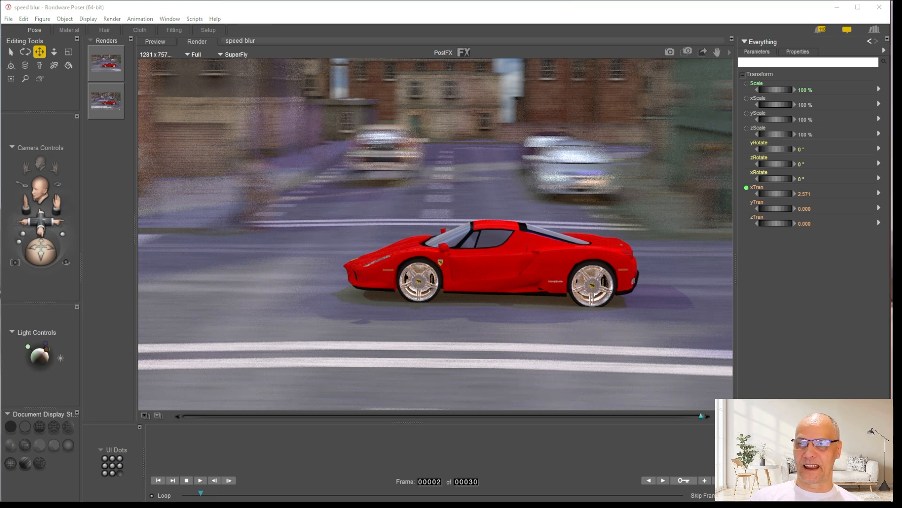
# Step: Review which items the Everything grouping contains in the Hierarchy window
pyautogui.moveTo(892, 13); pyautogui.dragTo(543, 15)
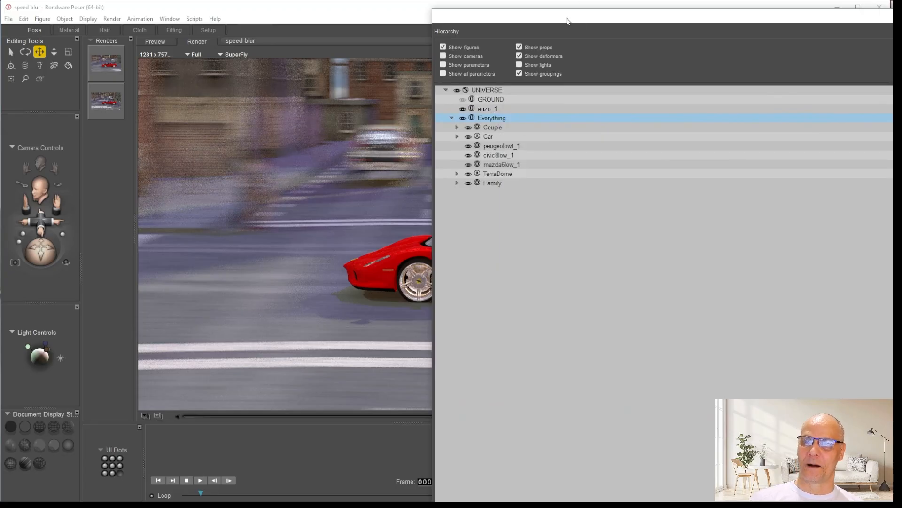
pyautogui.moveTo(568, 21); pyautogui.dragTo(568, 20)
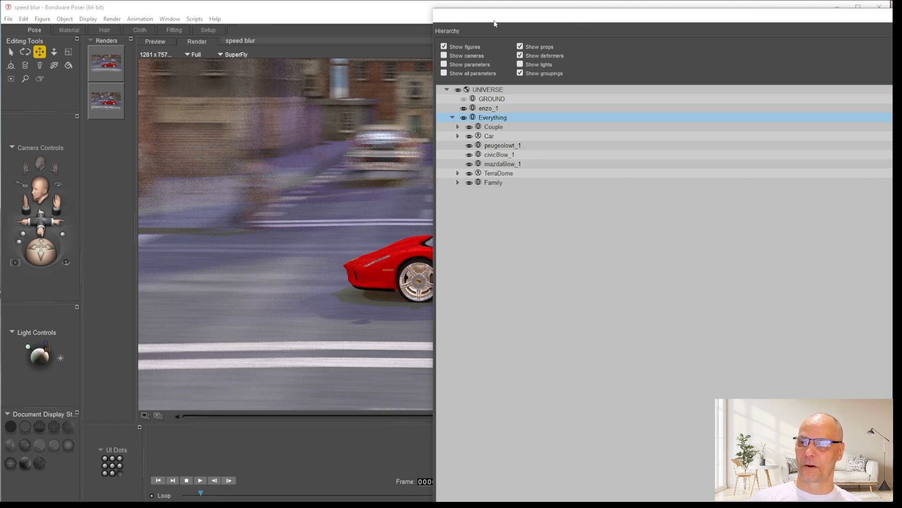
pyautogui.moveTo(494, 21); pyautogui.dragTo(900, 11)
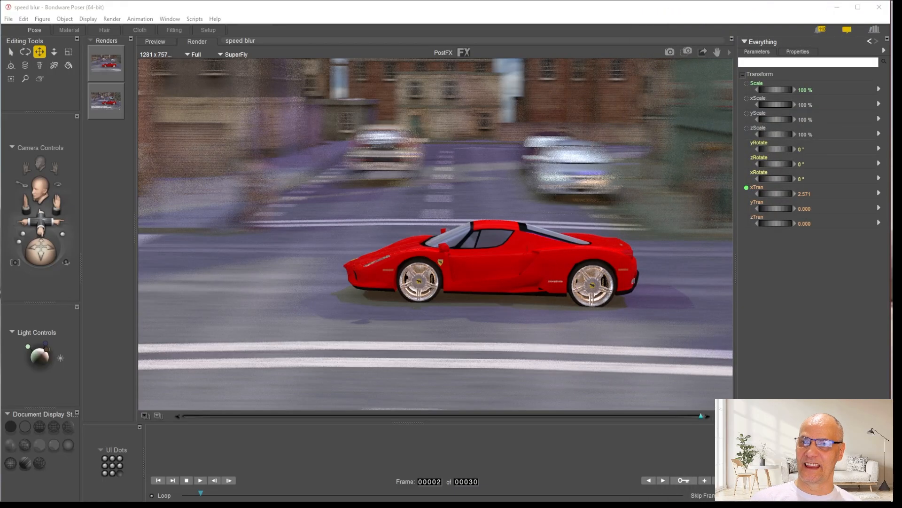